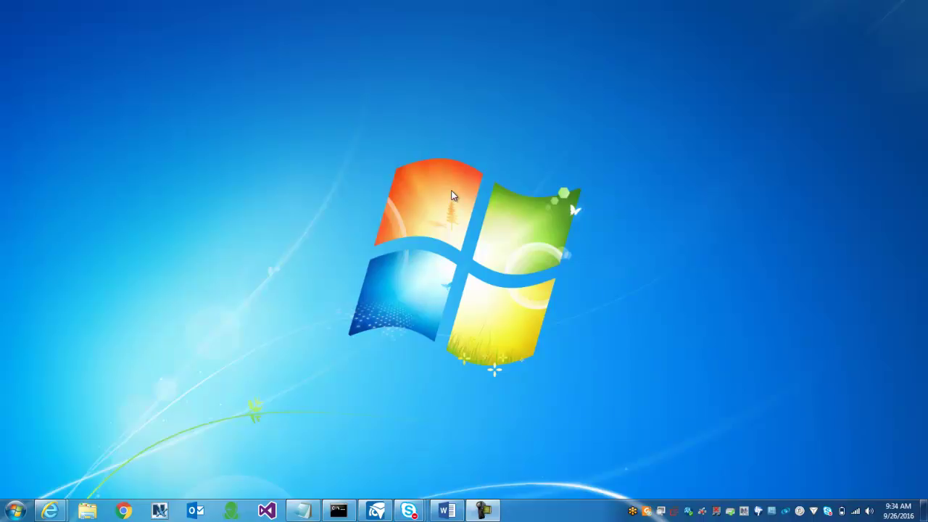
Step: Restore the Internet Explorer window showing the LabTech trial getting-started instructions
mouse_move(54, 508)
click(187, 485)
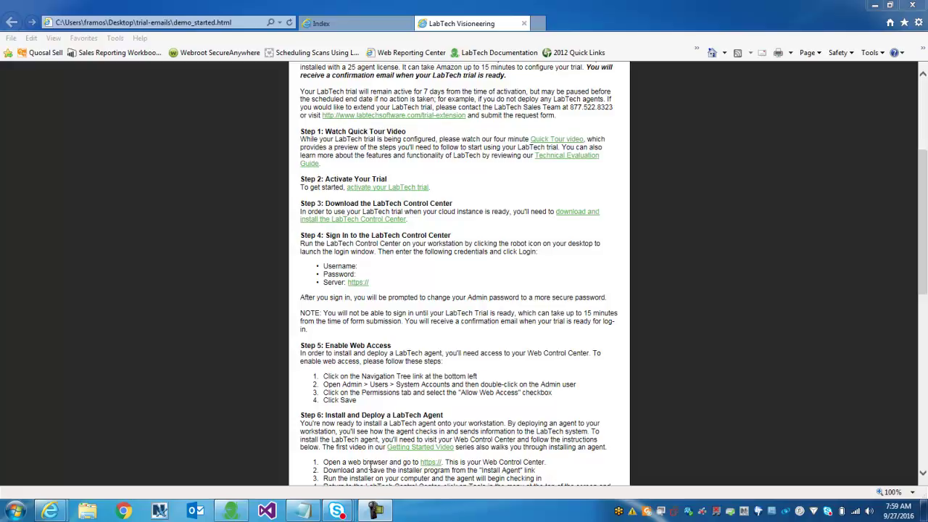
mouse_move(316, 513)
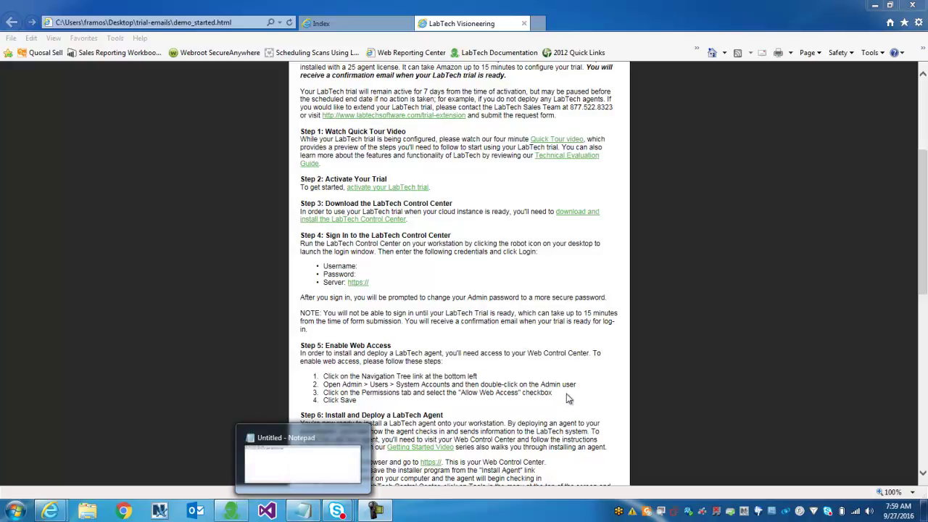
click(317, 512)
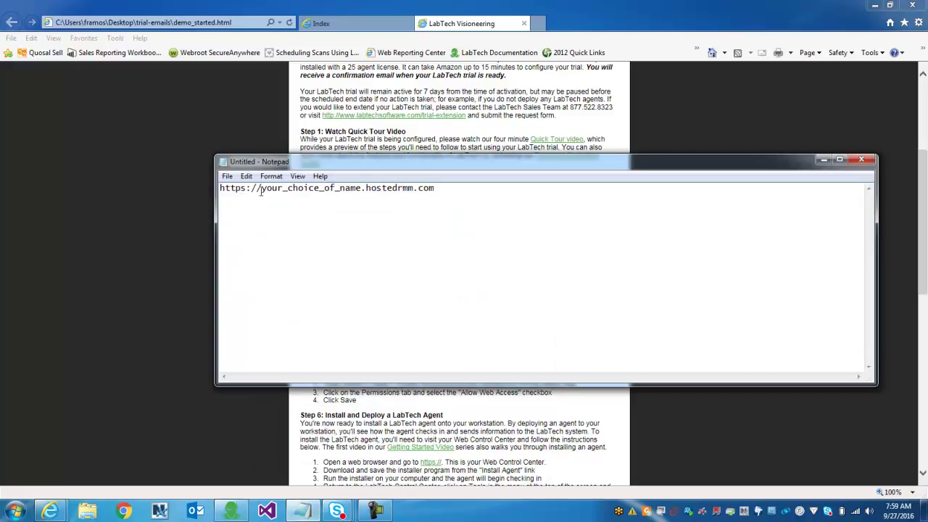
drag(262, 190, 225, 190)
mouse_move(362, 188)
mouse_down()
mouse_move(262, 188)
mouse_move(358, 184)
mouse_up()
click(264, 189)
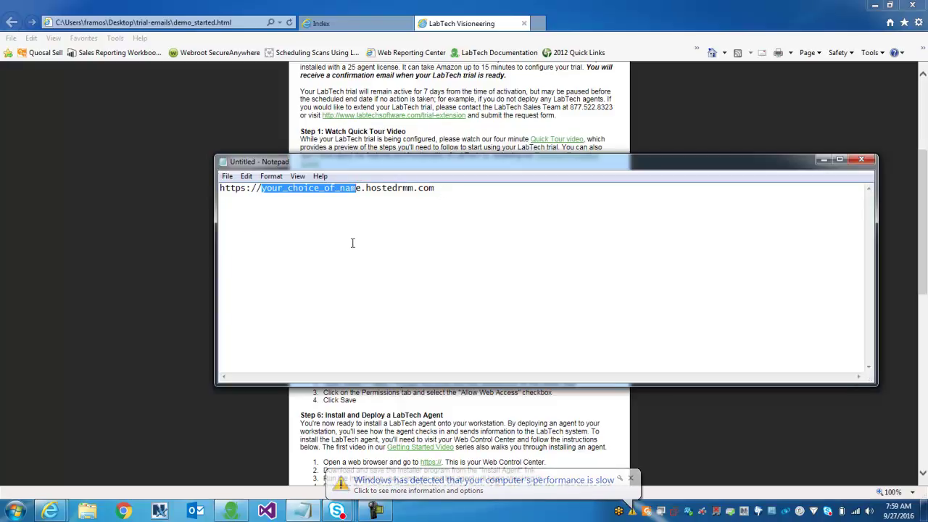
click(824, 159)
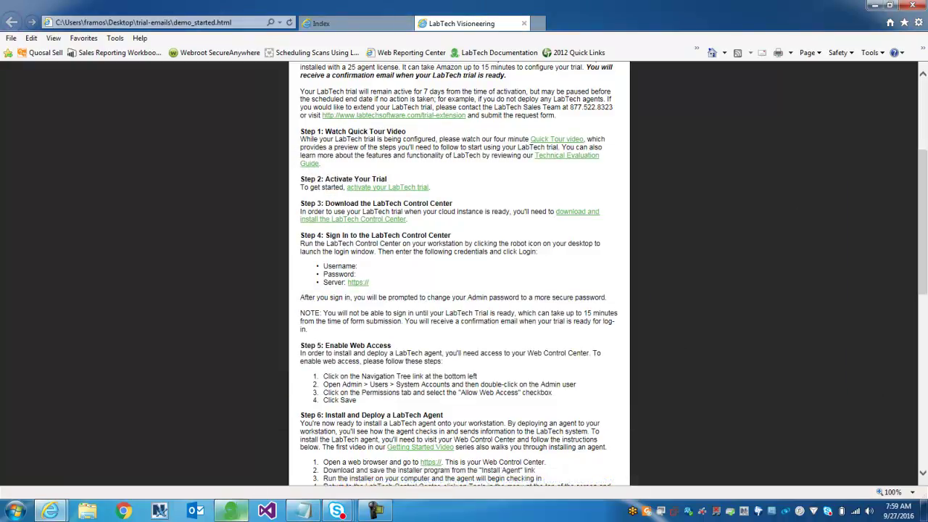
Step: Open the LabTech Control Center login and change the server address from http to https
mouse_move(237, 516)
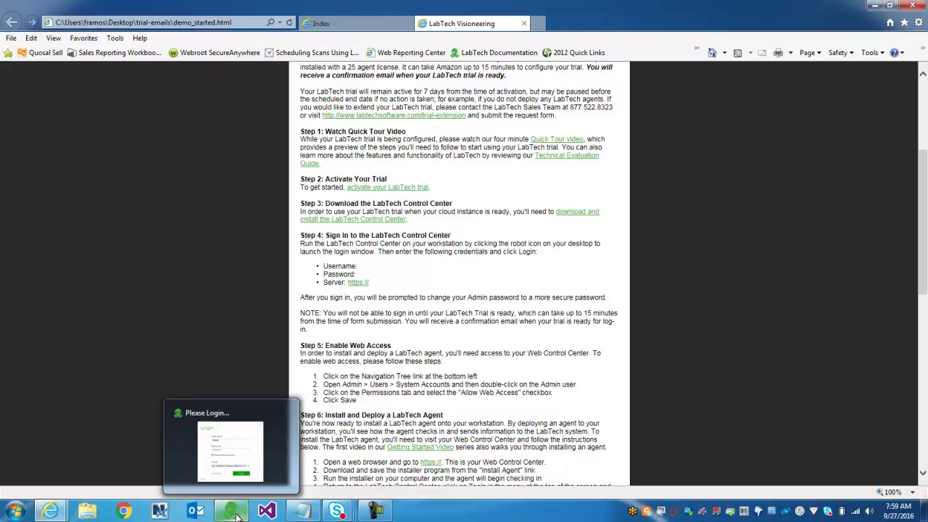
click(237, 516)
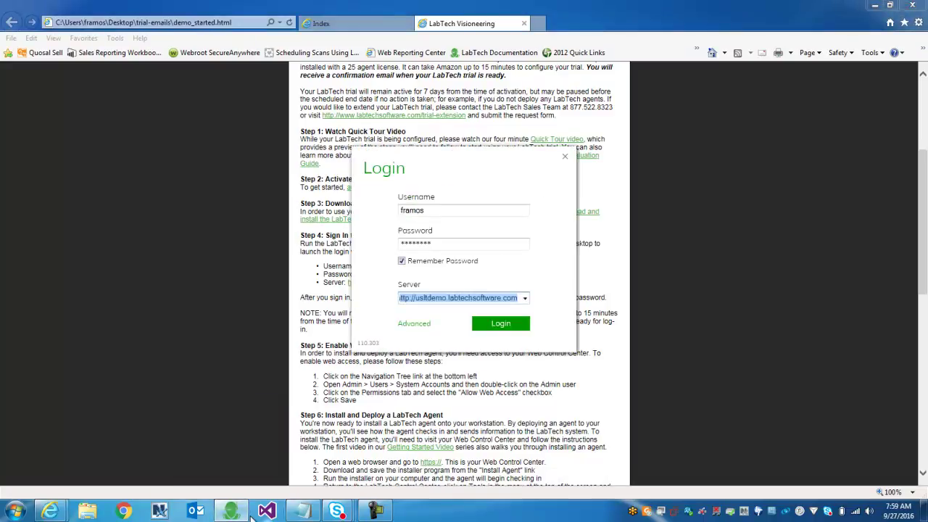
click(410, 299)
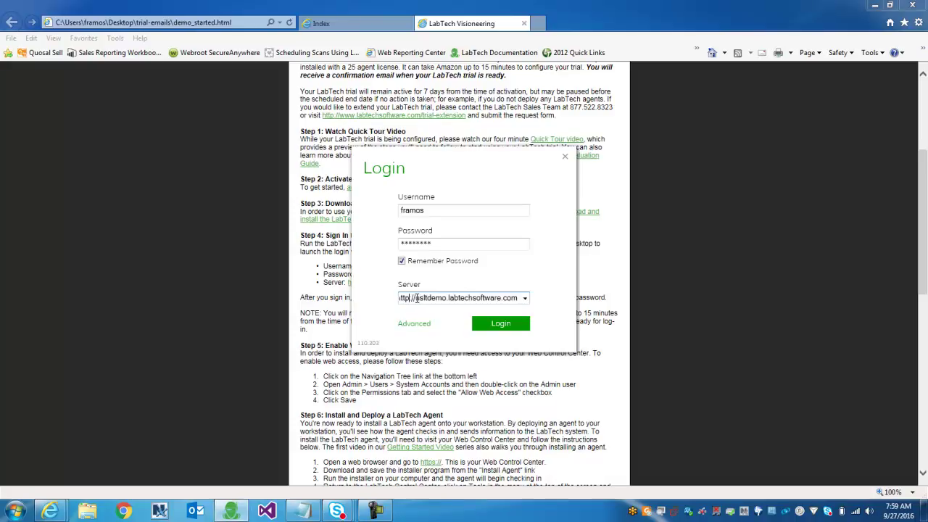
double_click(416, 298)
click(411, 298)
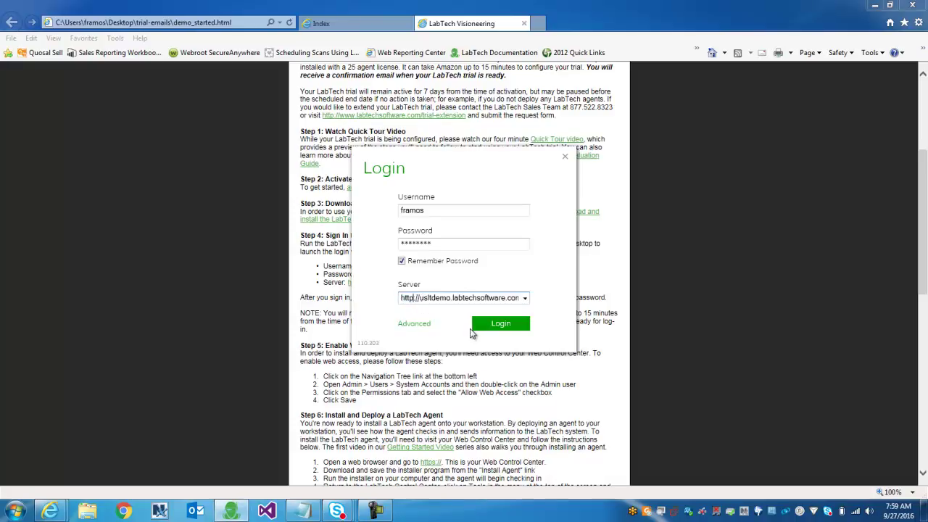
text(s)
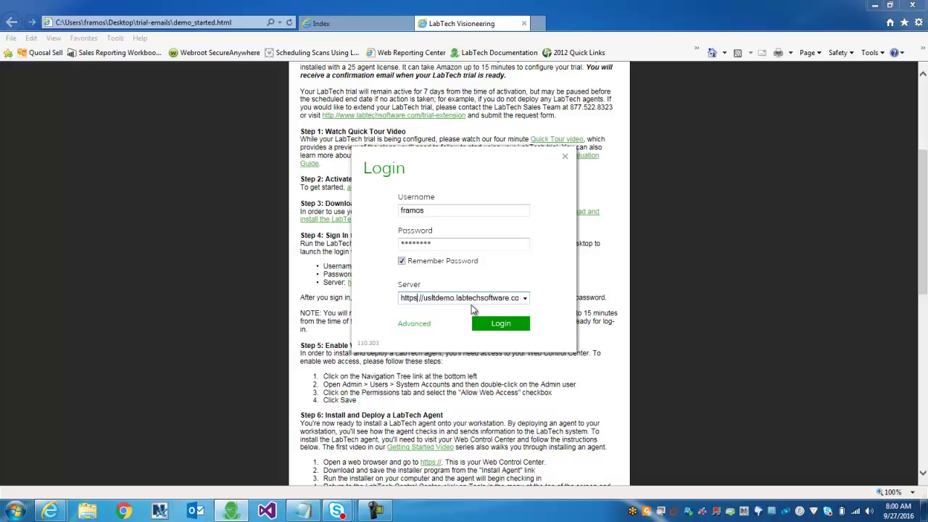
Step: Replace the login username with Admin and move between the username and password fields
double_click(435, 209)
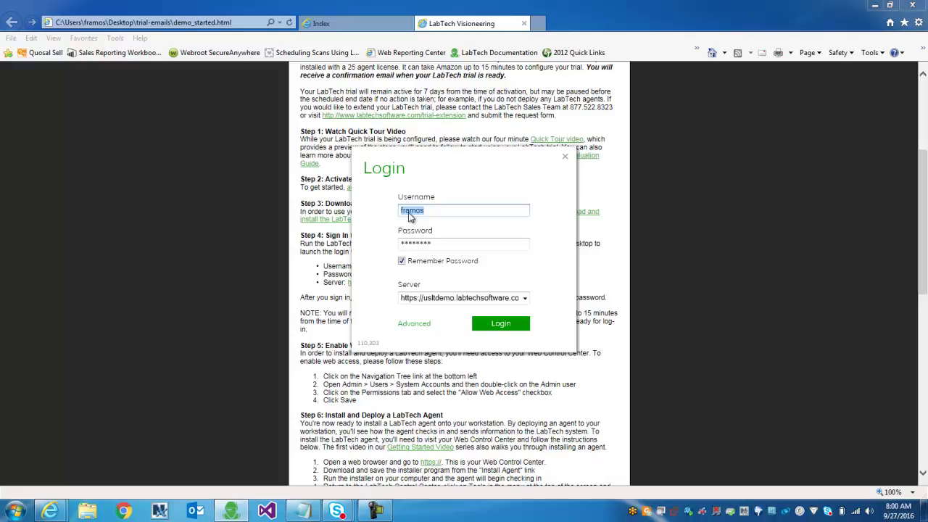
text(Admin)
drag(433, 211, 397, 210)
key(Tab)
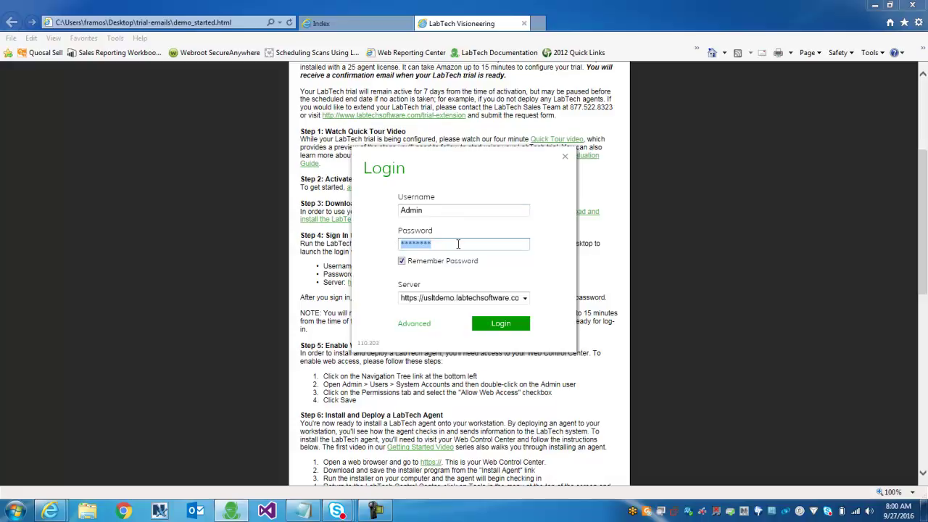
key(shift+Tab)
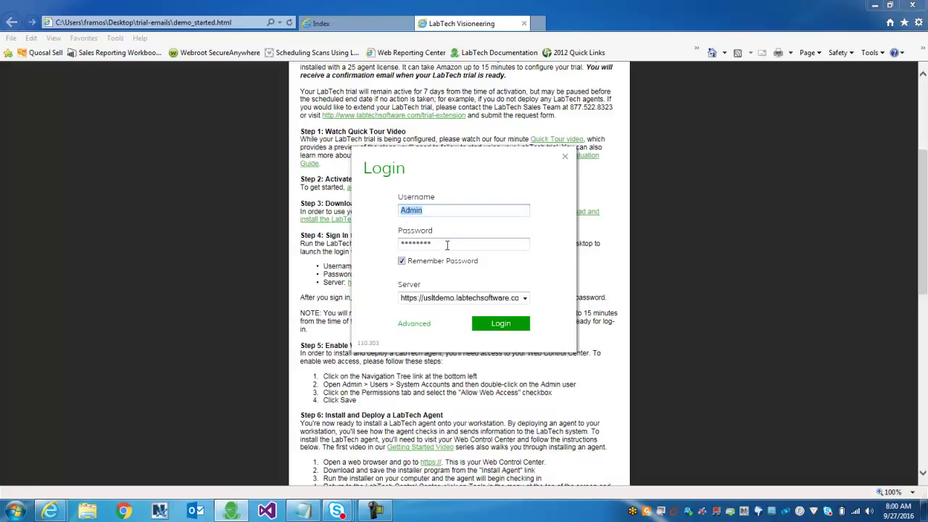
key(Tab)
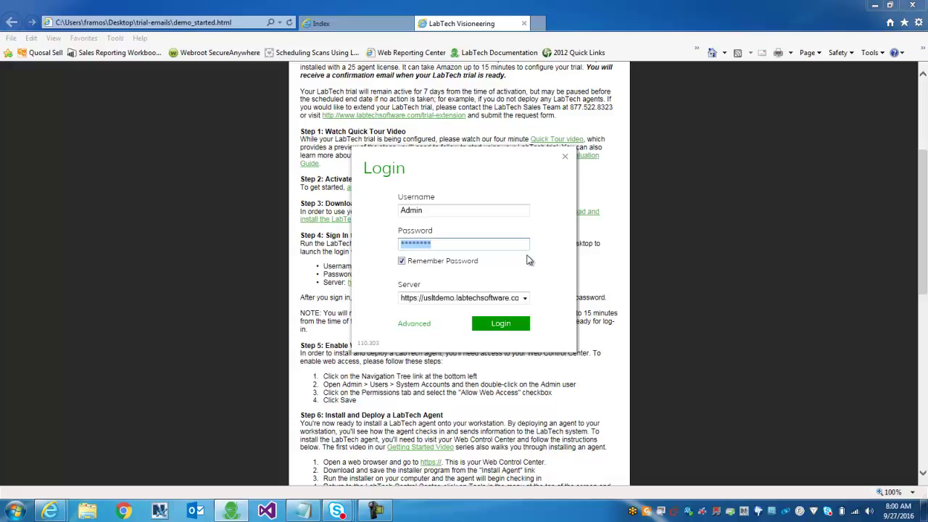
Step: Put back the user's own username and submit the login
click(466, 211)
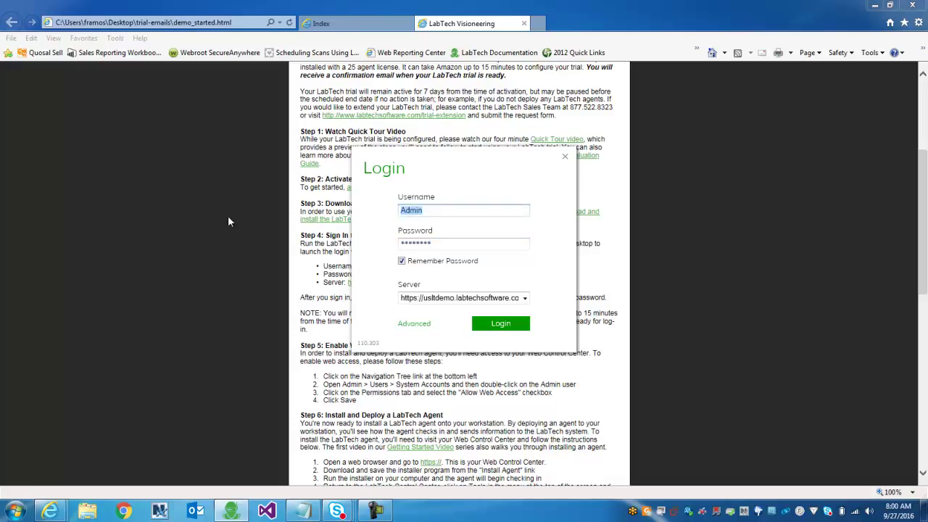
text(framos)
click(510, 327)
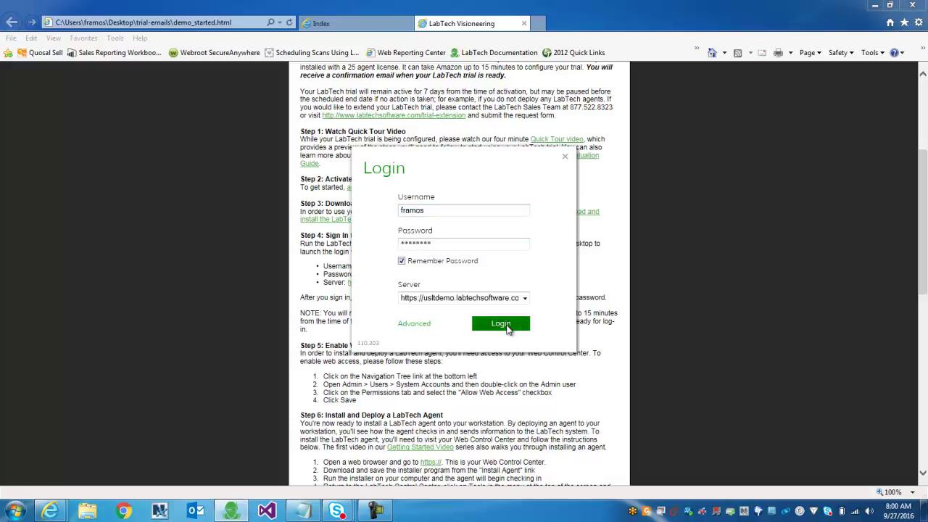
Step: Minimize the browser so the signed-in console with four clients shows
click(875, 6)
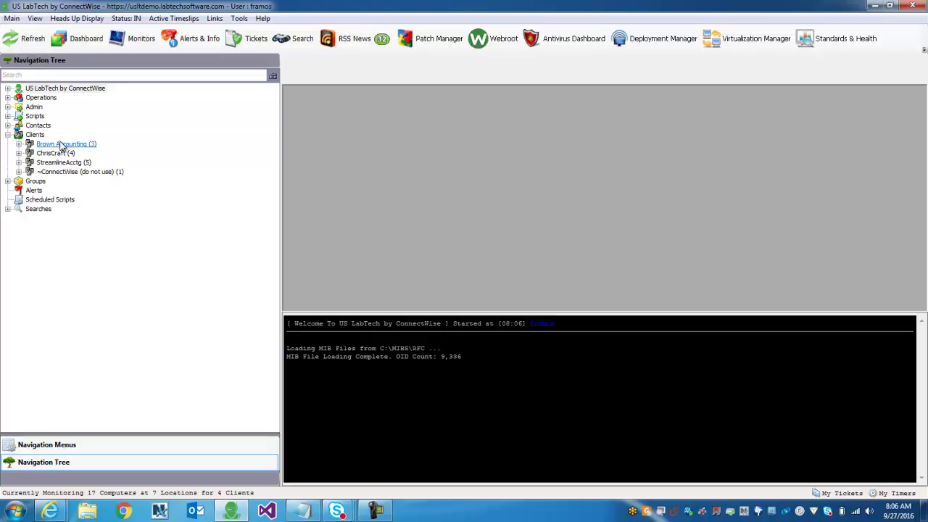
Step: Expand the ~ConnectWise (do not use) client and select its Main and New Computers locations
click(73, 171)
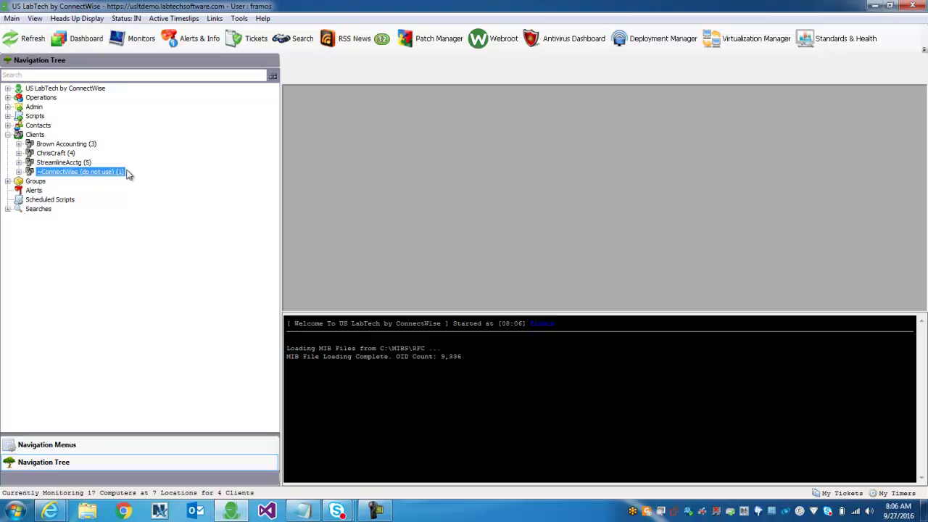
click(20, 172)
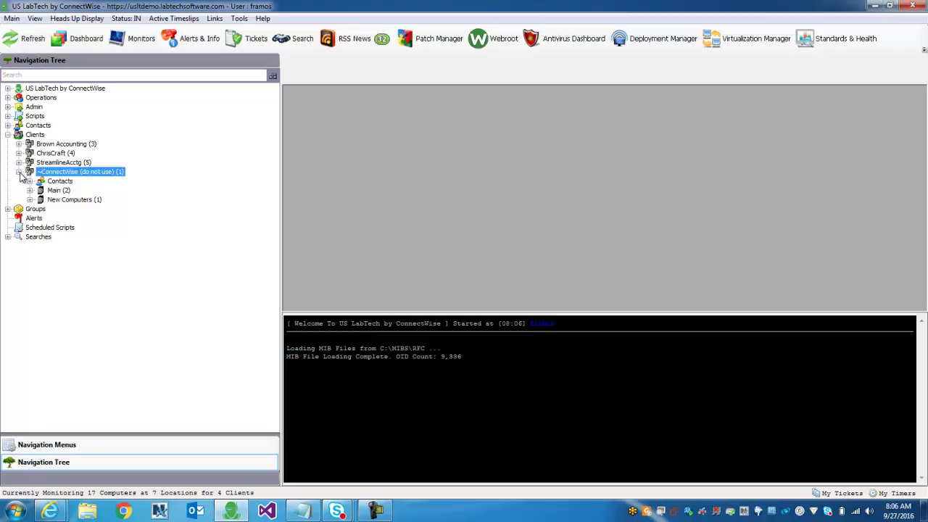
click(61, 191)
click(81, 201)
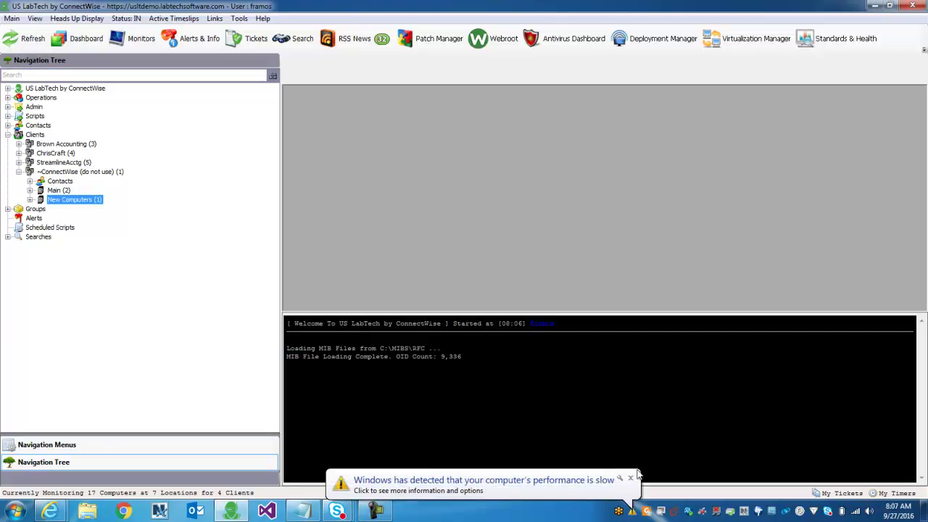
Step: Dismiss the slow-performance warning, expand New Computers and select the new LTTEST agent
click(630, 478)
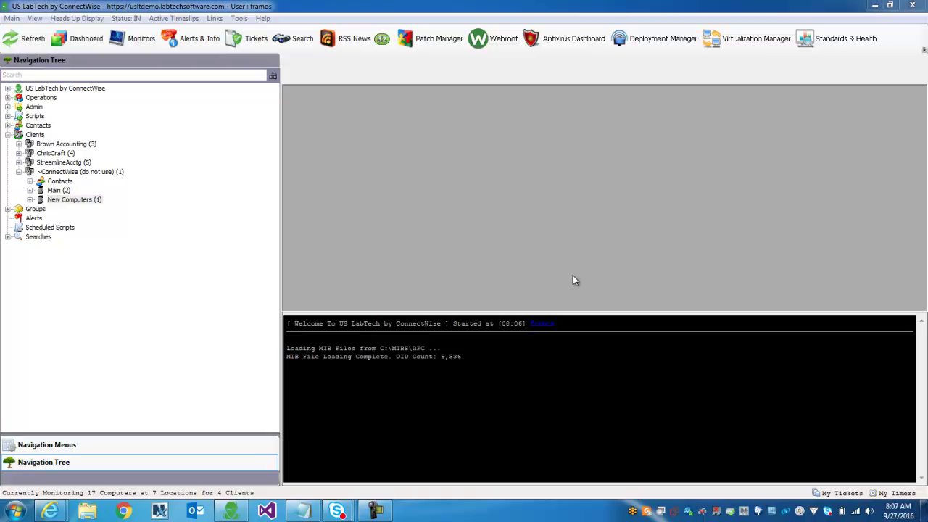
click(71, 199)
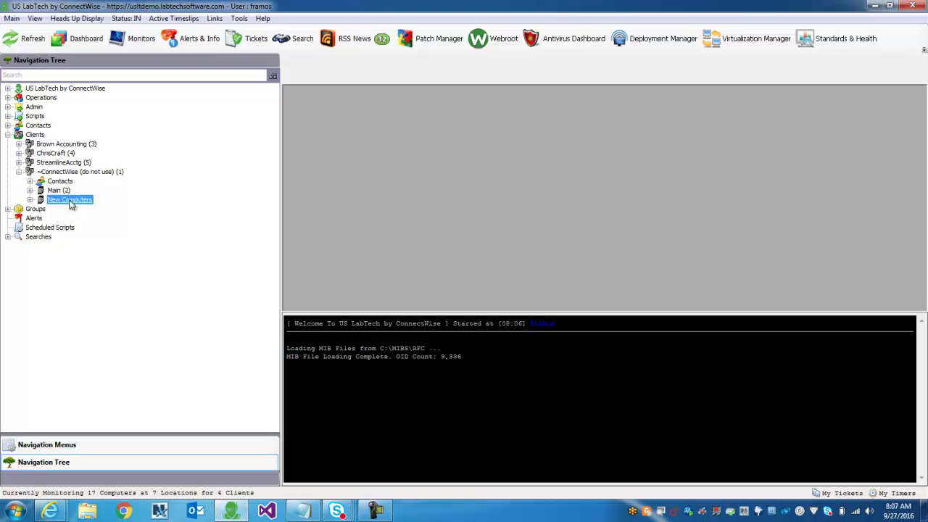
click(30, 200)
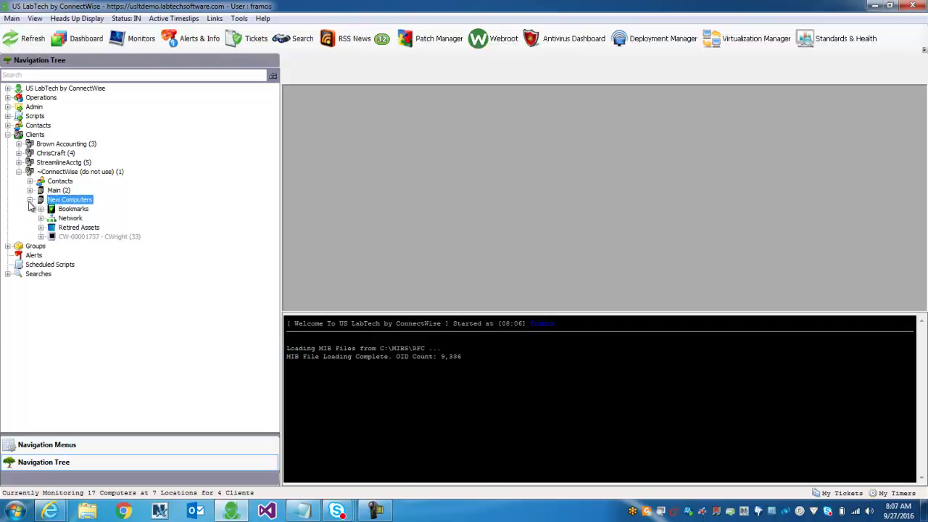
click(81, 202)
click(82, 237)
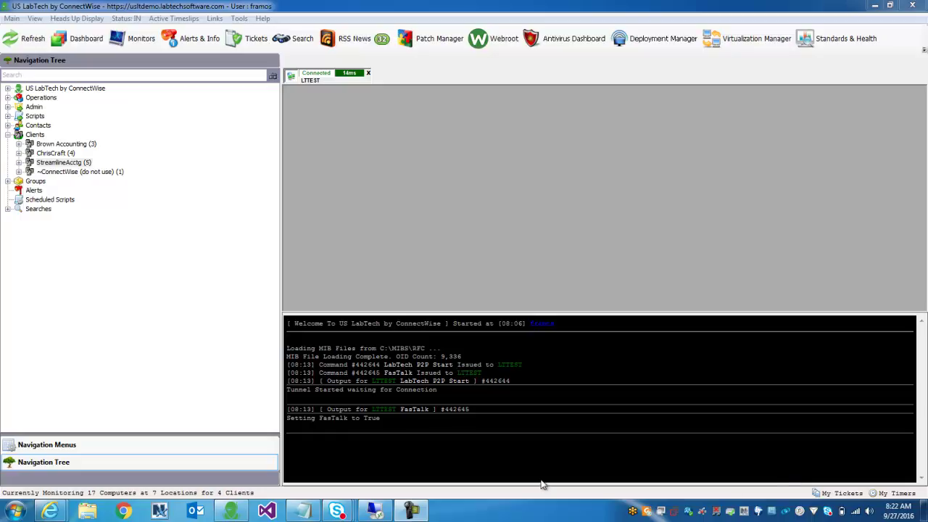
Step: Bring up the 127.0.0.2 remote session and restore its Internet Explorer Google window
click(379, 513)
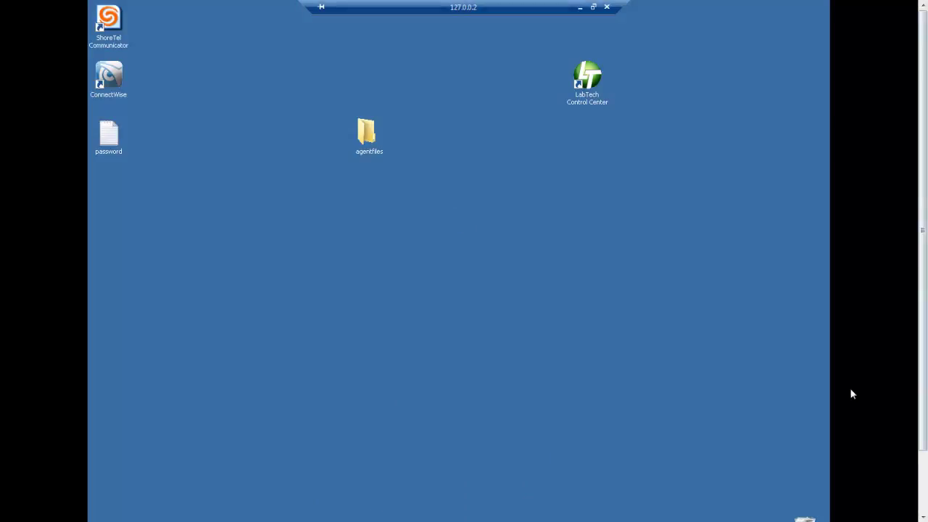
scroll(507, 471, down, 2)
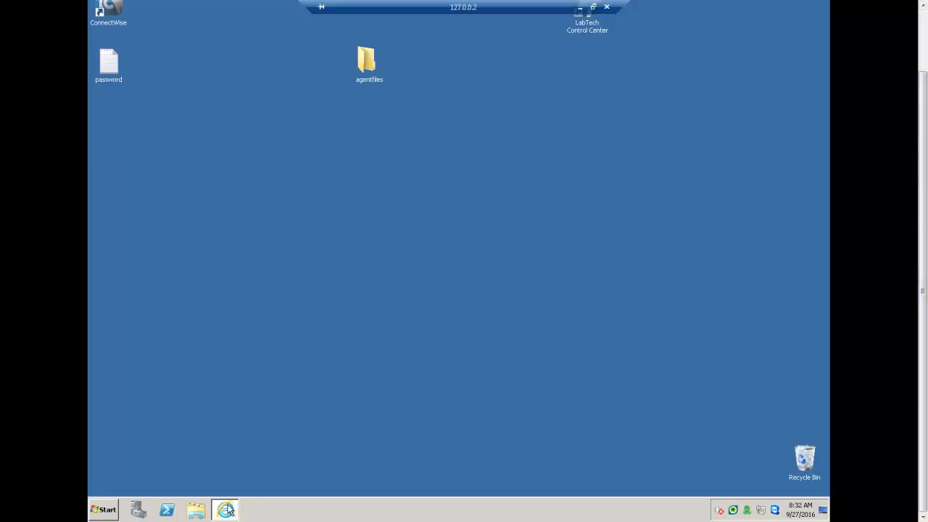
mouse_move(227, 509)
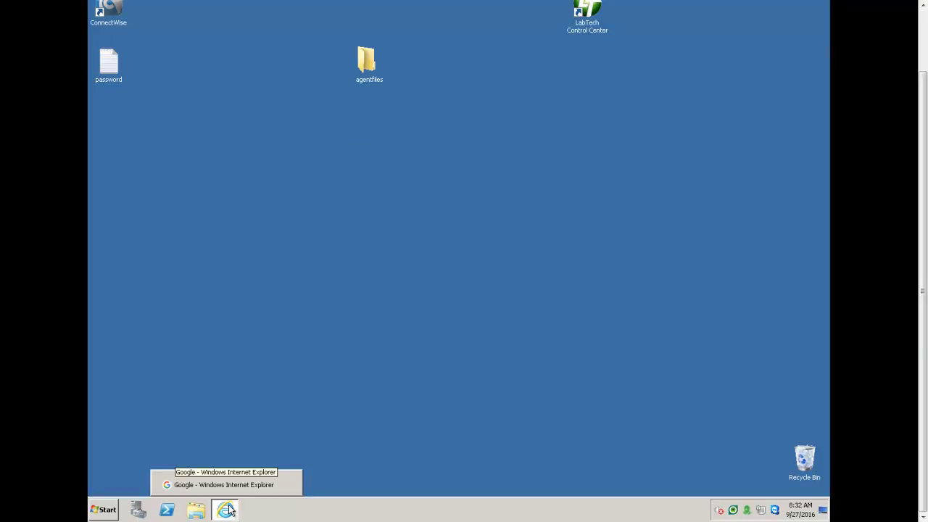
click(227, 510)
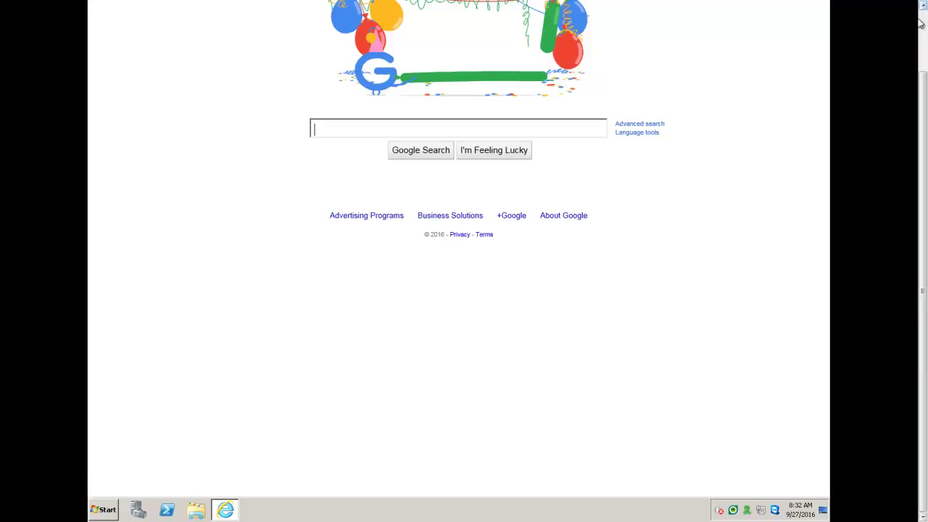
Step: Enter usltdemo.labtechsoftware.com in the address bar to load the Web Portal
scroll(857, 33, up, 2)
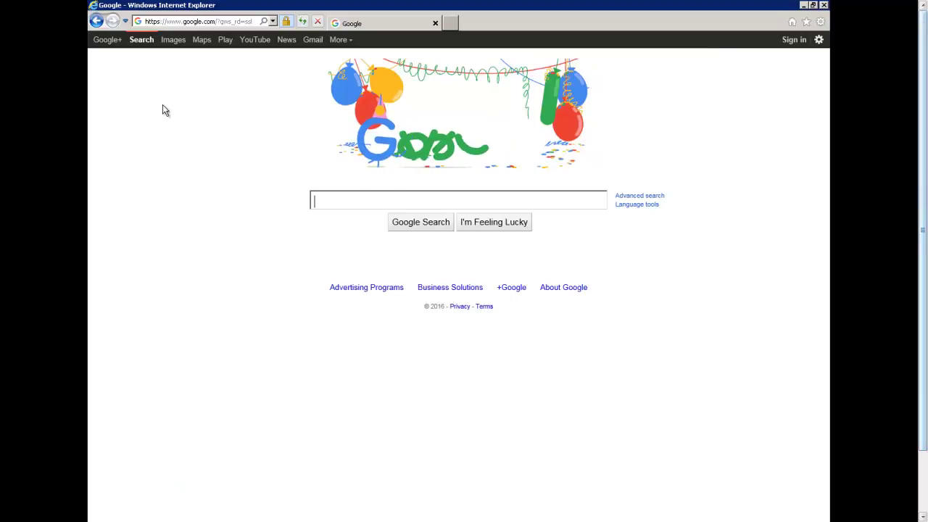
click(202, 23)
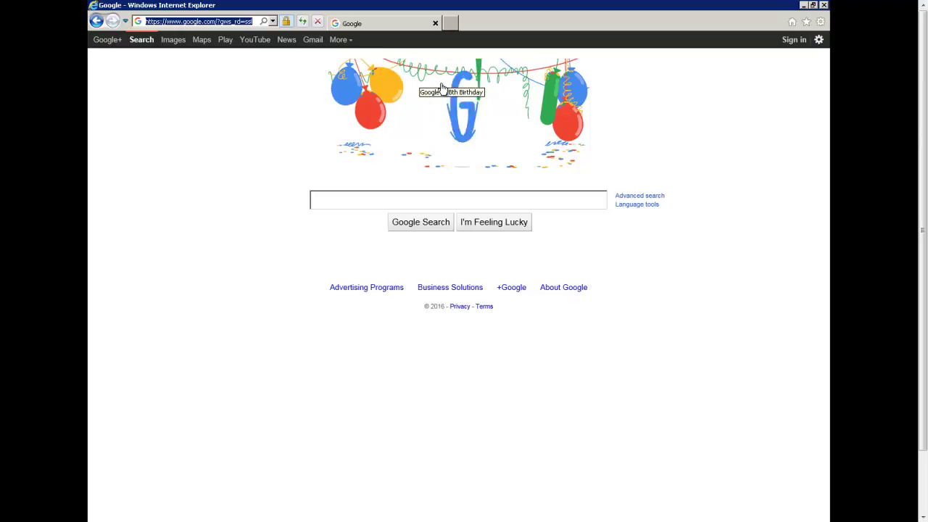
text(usltdemo.labtechsoftware.com/)
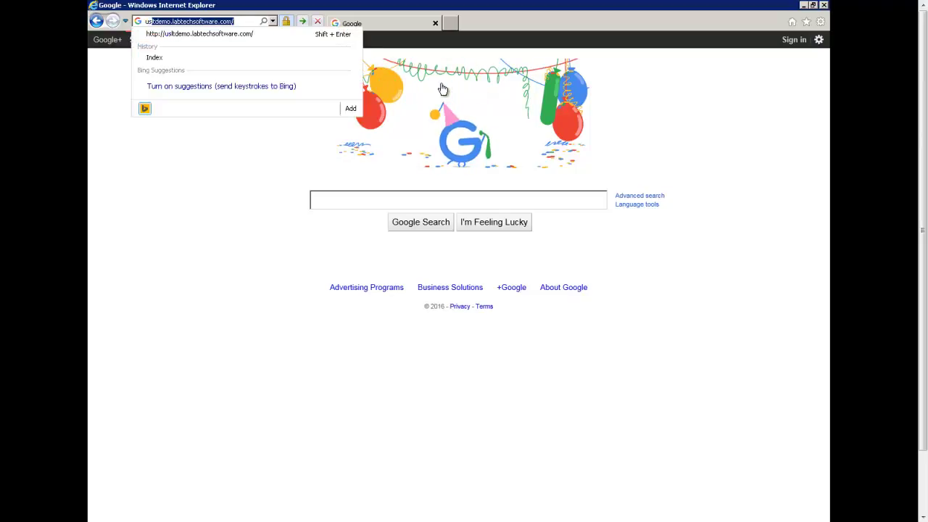
key(End)
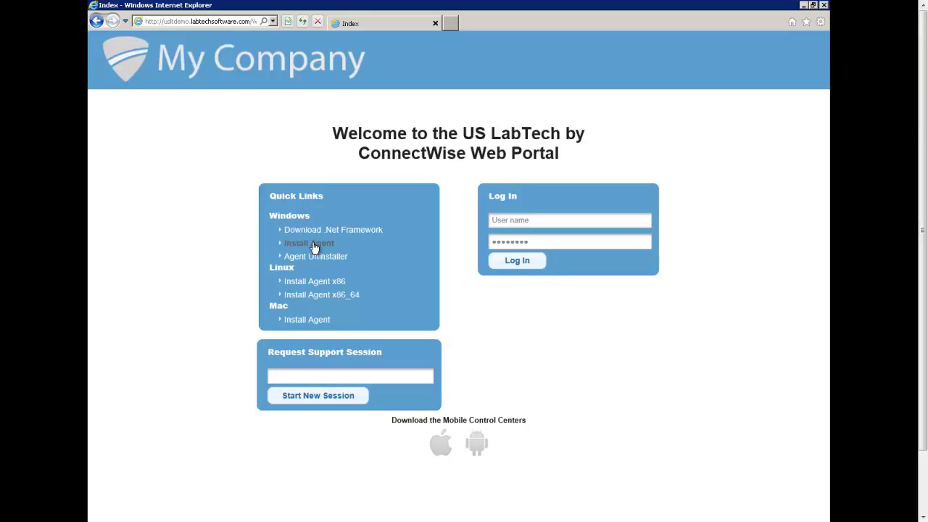
Step: Request the Windows Install Agent download, then dismiss the Agent_Install.exe prompt
click(319, 248)
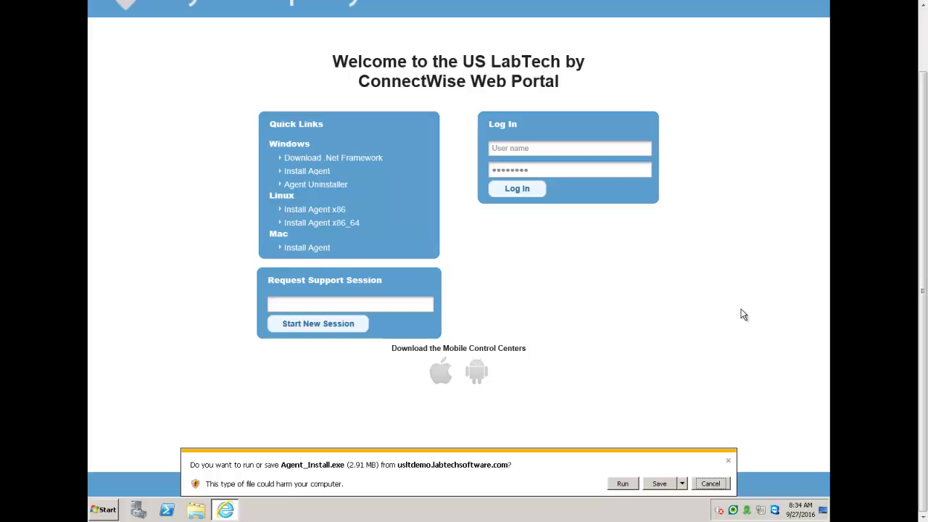
key(Escape)
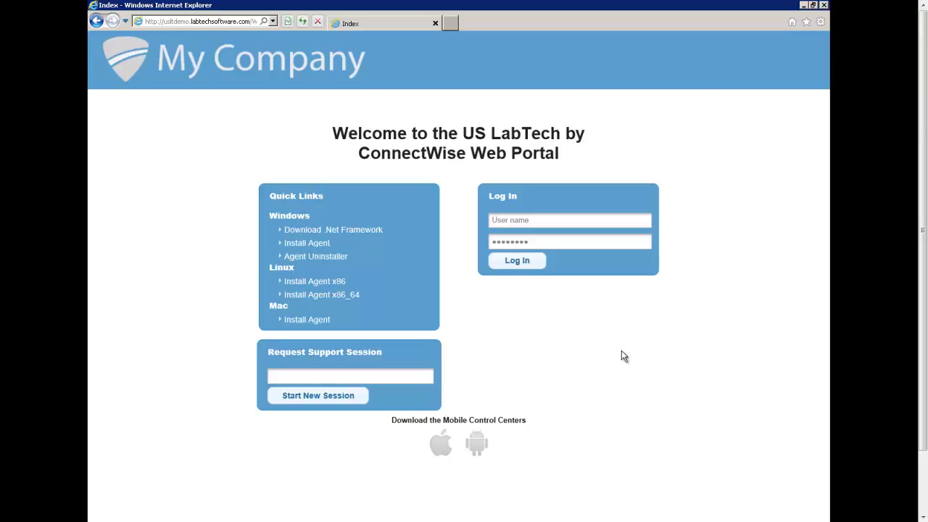
Step: Restore down the remote session so the portal login page fits the screen
mouse_move(762, 9)
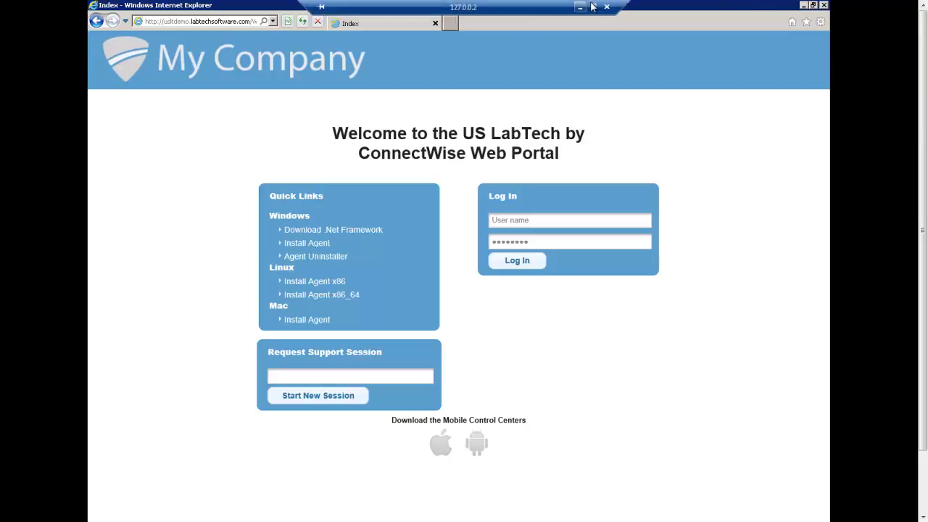
key(alt)
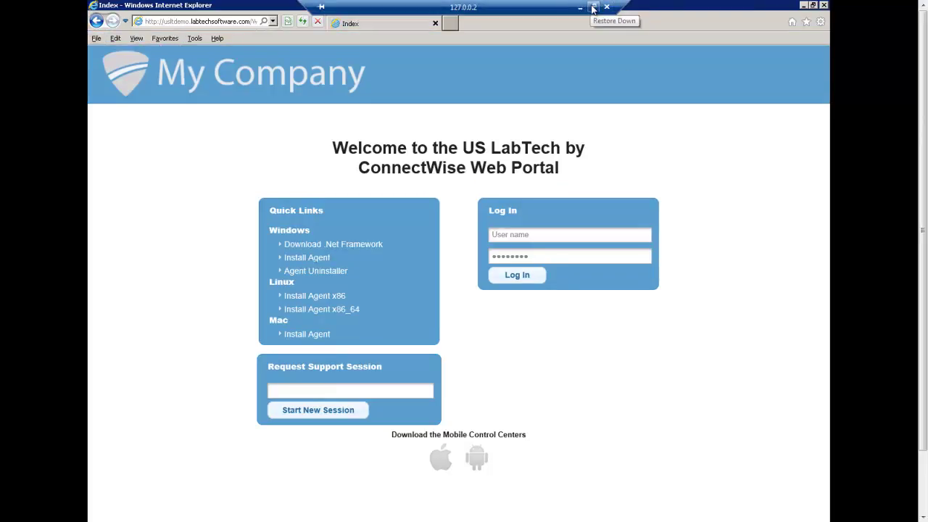
click(592, 8)
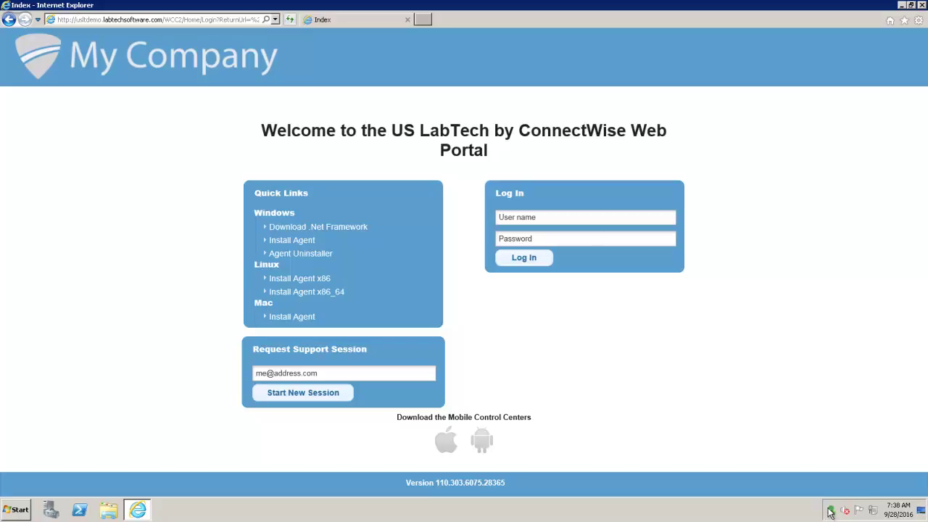
Step: Open the LabTech agent's tray menu, then dismiss it to reveal the Web Portal login page
mouse_move(835, 512)
right_click(831, 511)
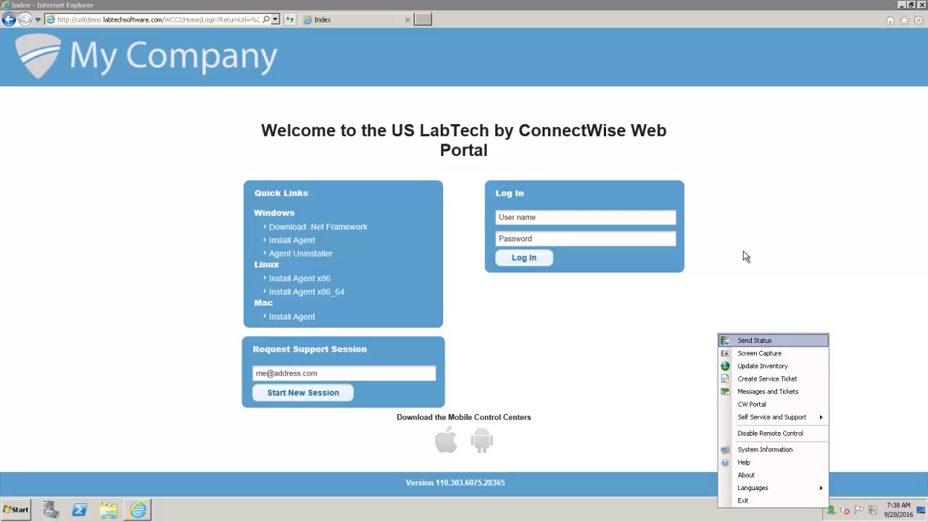
click(856, 313)
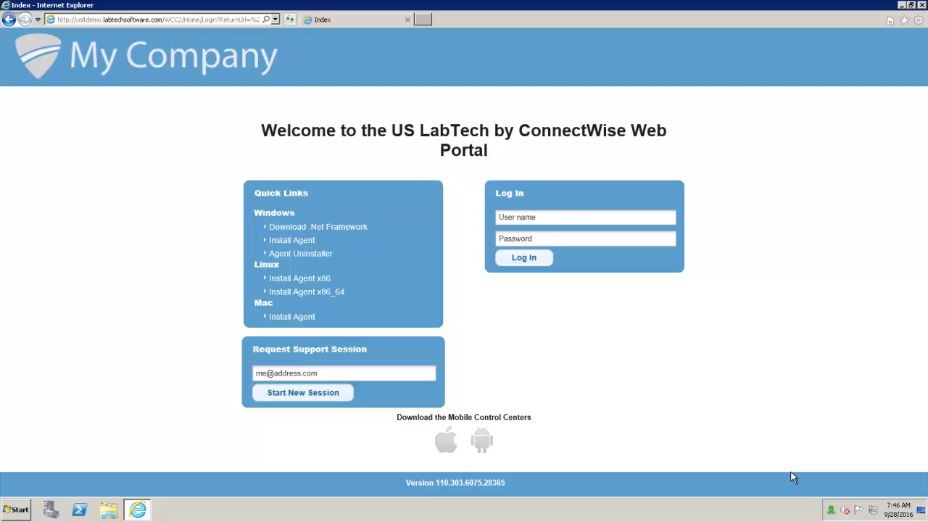
Step: Close Internet Explorer and disconnect the Remote Desktop session to return to LabTech Control Center
click(921, 4)
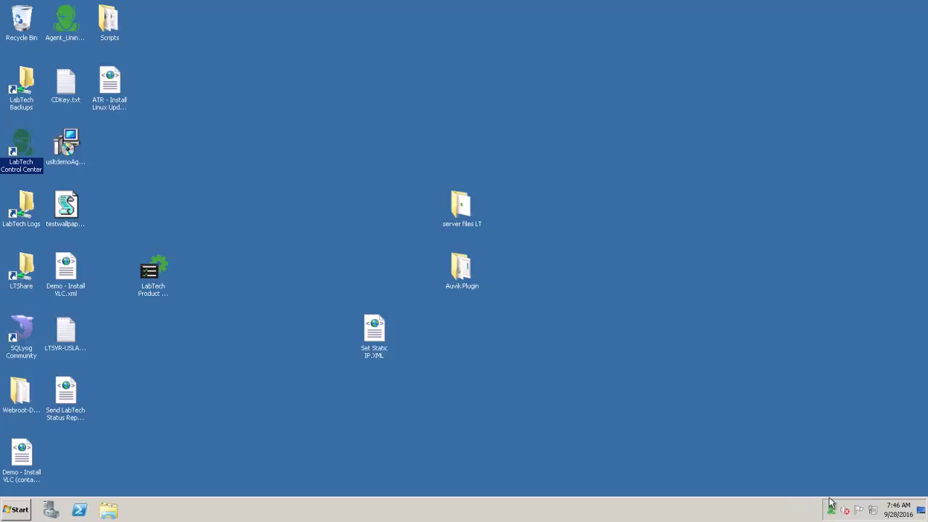
mouse_move(832, 512)
mouse_move(352, 4)
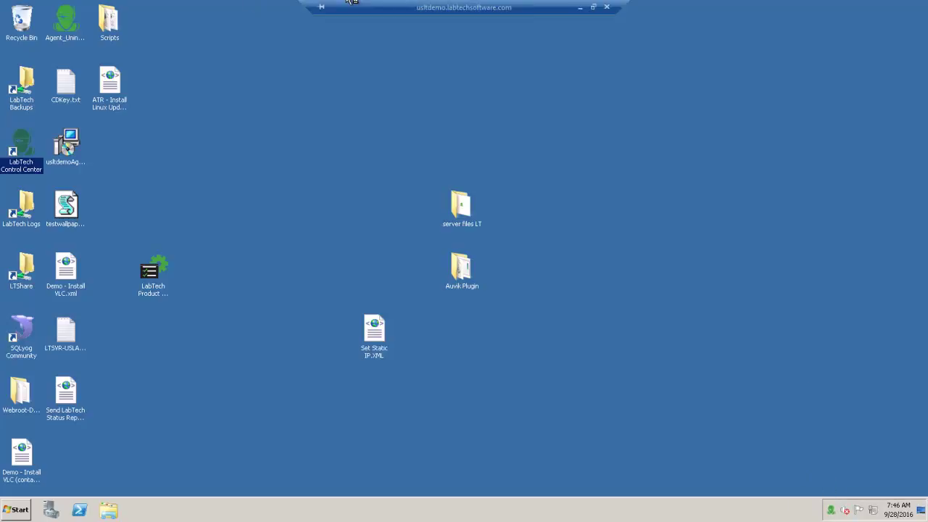
click(607, 7)
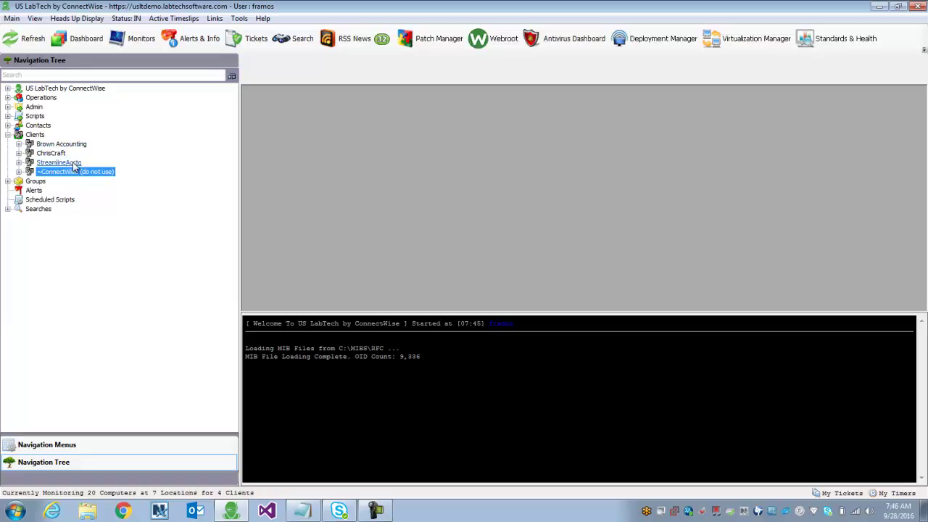
Step: Expand ~ConnectWise (do not use) and its New Computers location to list LABTECH and other agents
click(19, 171)
click(67, 200)
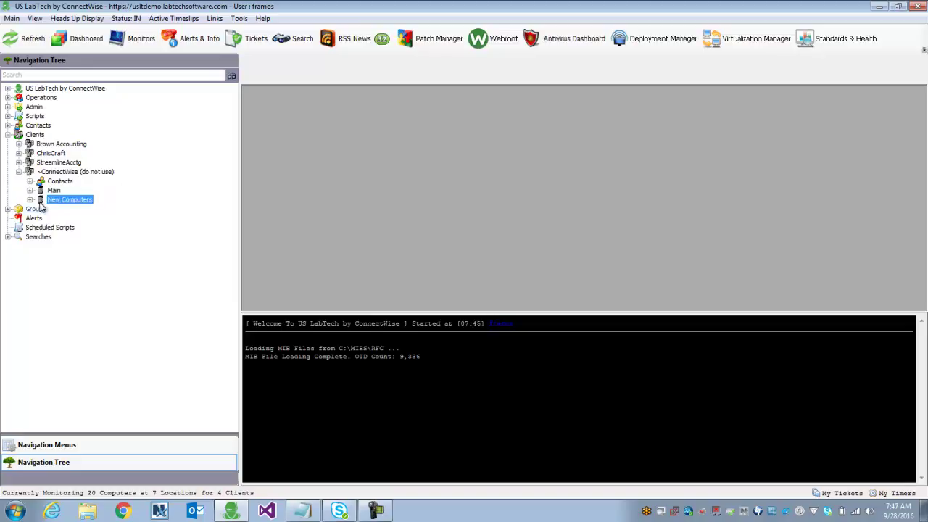
click(30, 199)
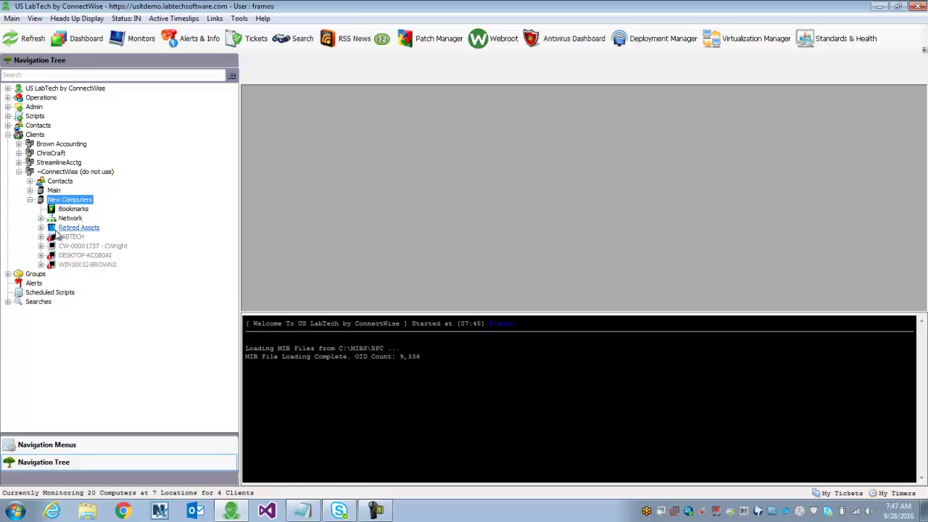
Step: Run Tools > Reload System Cache, then reopen and close the Tools menu without choosing anything
click(239, 19)
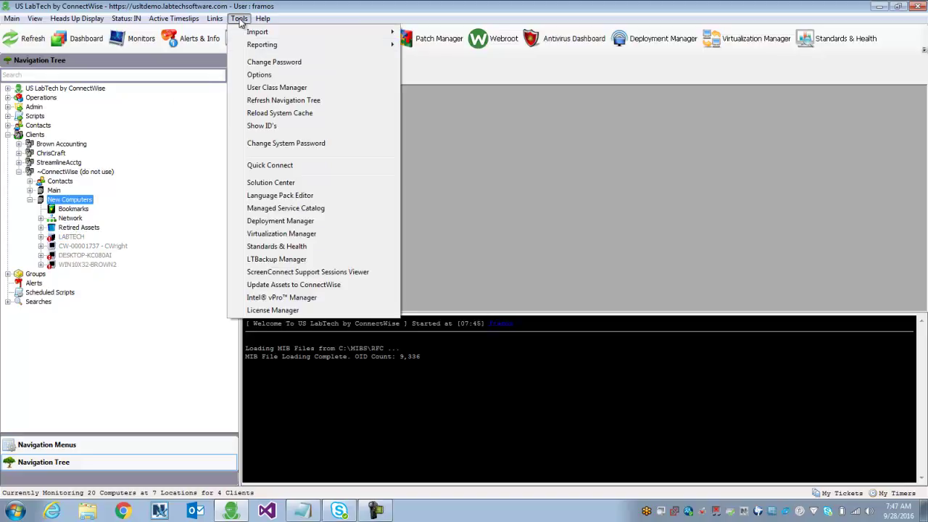
click(288, 114)
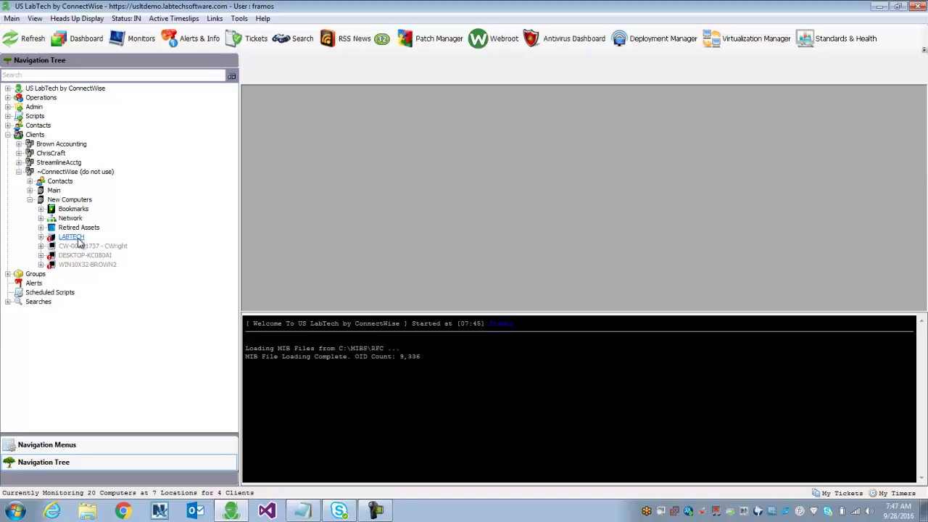
click(239, 18)
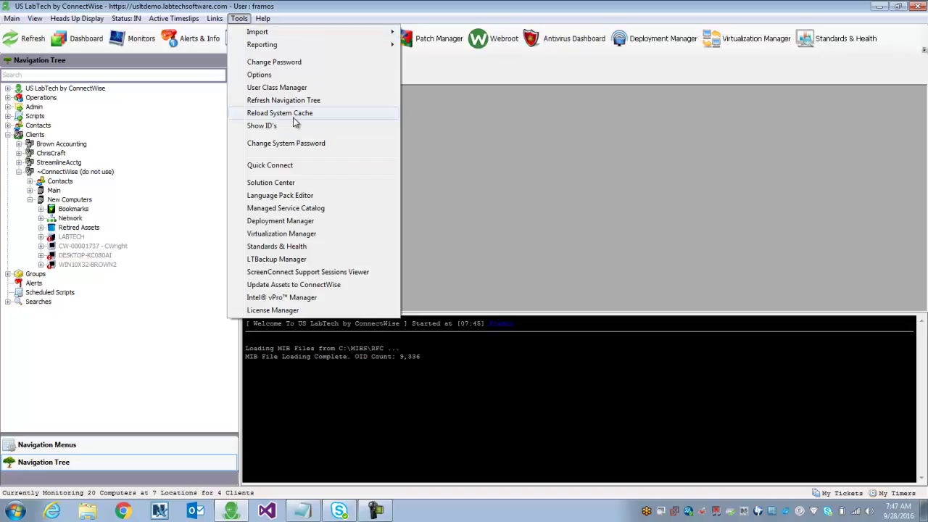
click(43, 205)
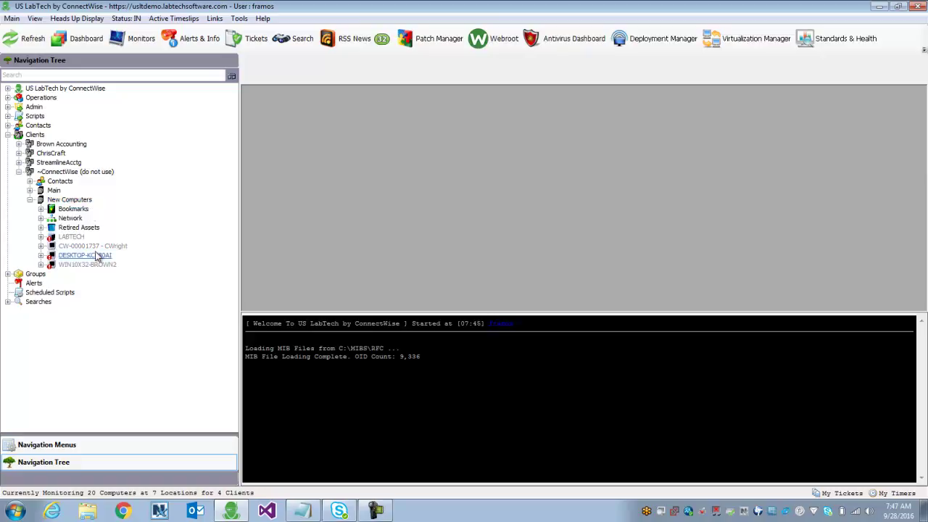
Step: Drag CW-00001737 from New Computers onto Main and confirm the move
click(72, 238)
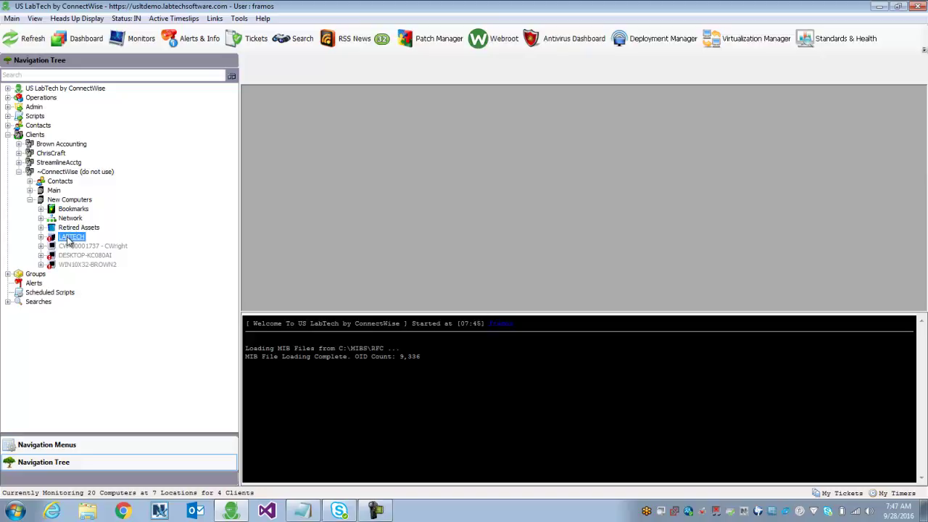
click(69, 208)
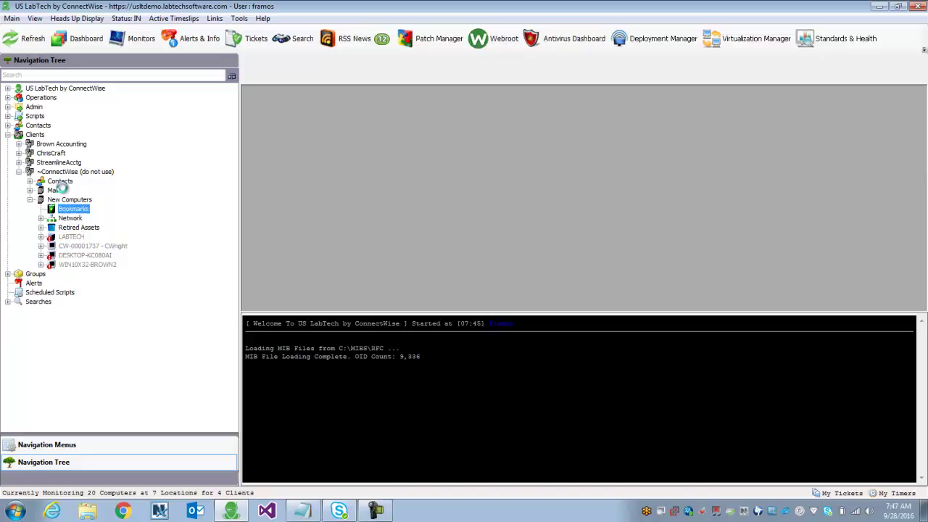
click(58, 190)
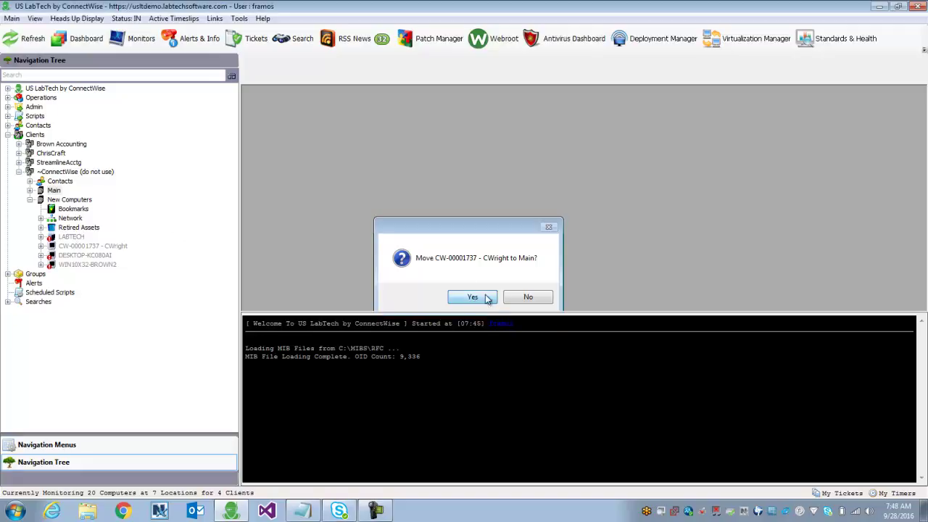
click(474, 296)
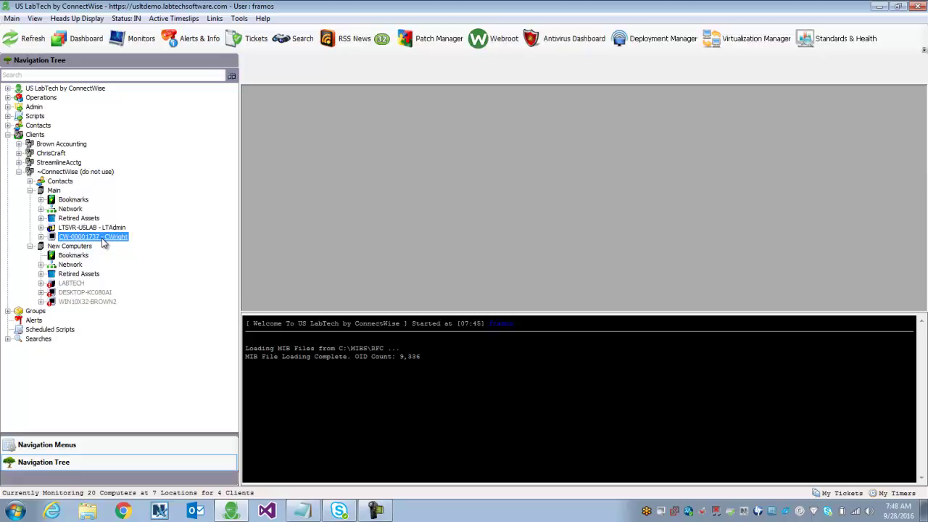
double_click(103, 239)
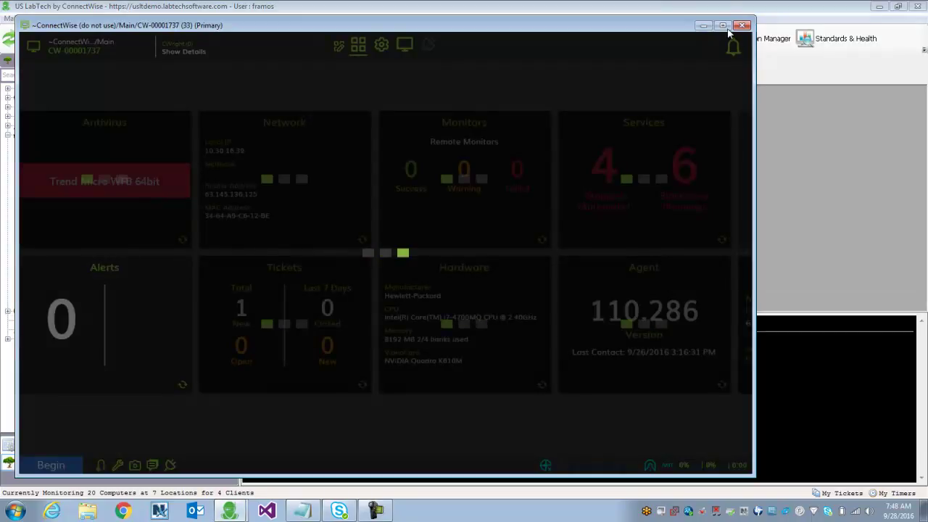
click(722, 26)
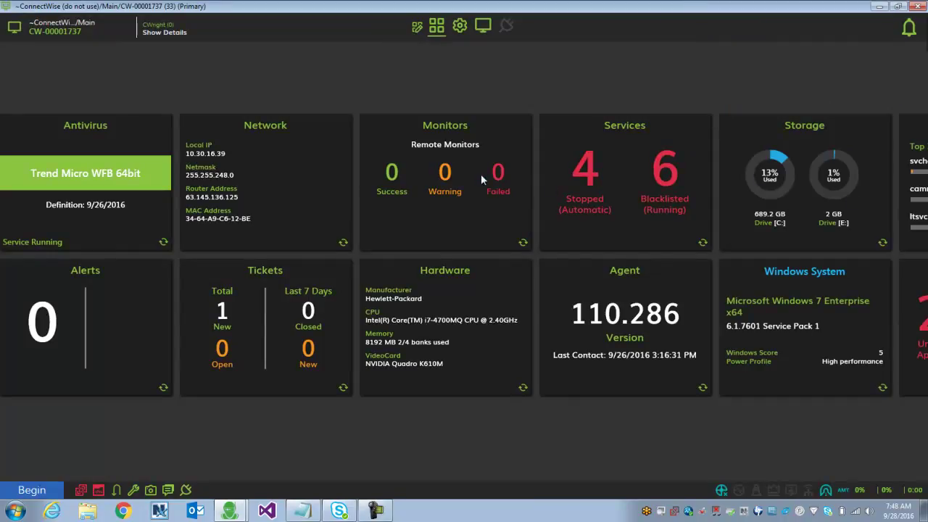
click(916, 6)
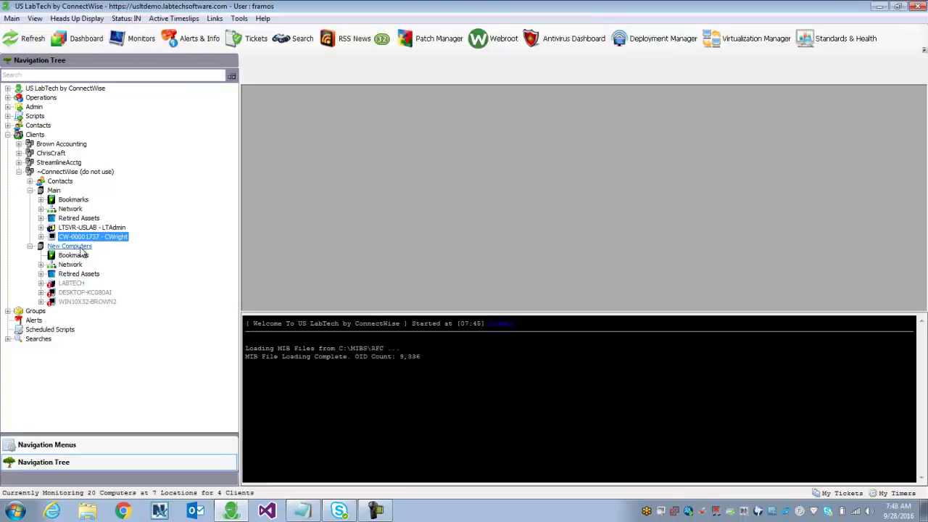